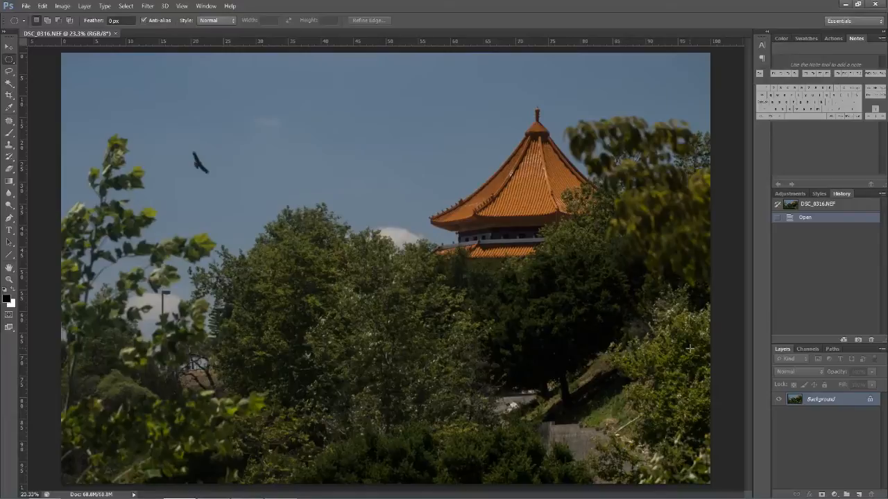
- Raise the whole photo's saturation to about +68 with a Hue/Saturation adjustment applied directly to the background
key(ctrl+u)
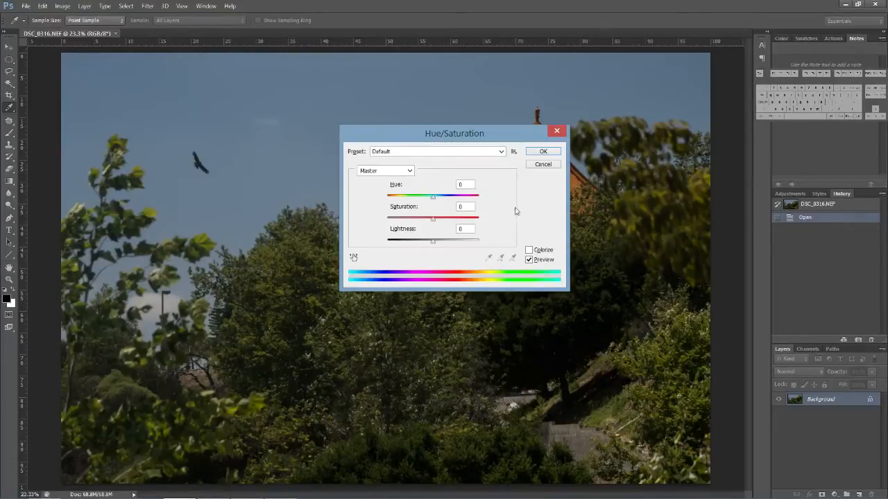
drag(434, 221, 463, 227)
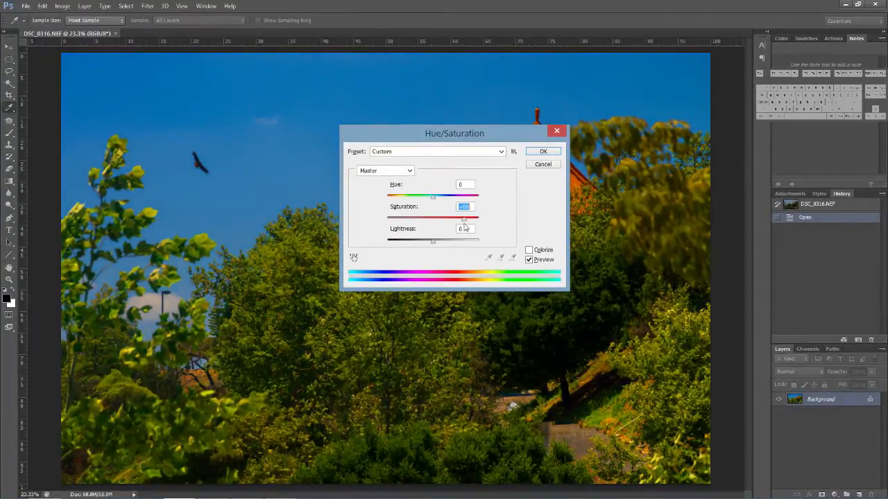
click(544, 152)
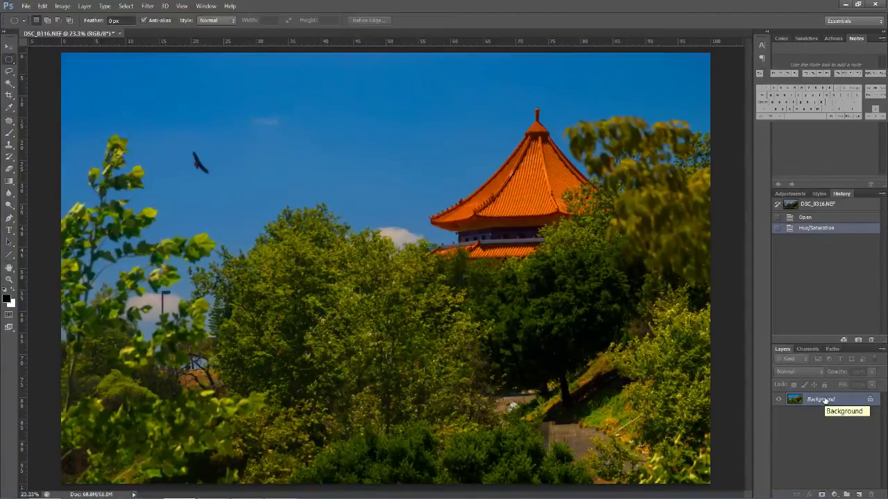
- Duplicate the saturated background layer three times
key(ctrl+j)
key(ctrl+j)
key(ctrl+j)
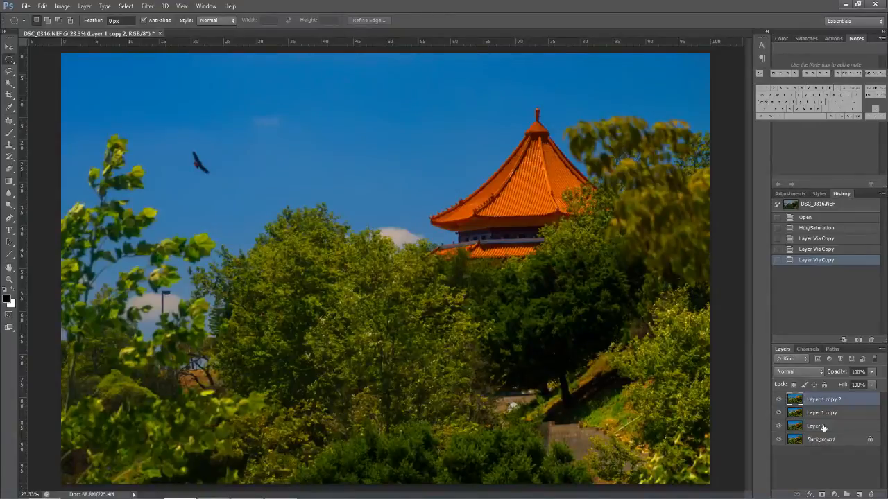
- Rename the three duplicate layers, from lowest to highest, as Original, Infrared and Original 2
double_click(823, 427)
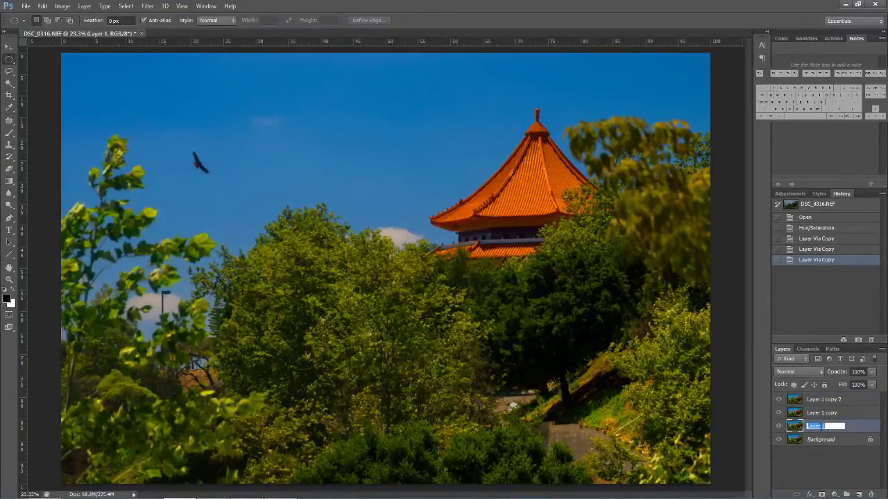
text(Original)
double_click(823, 414)
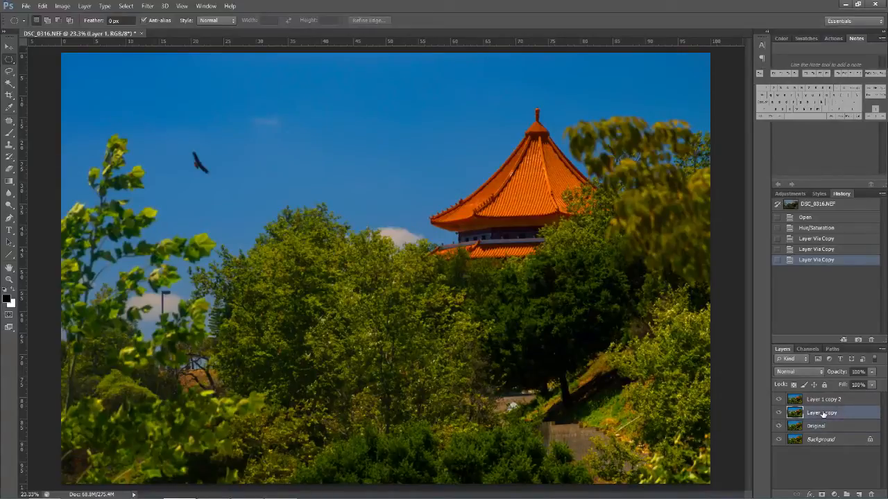
text(Infrare)
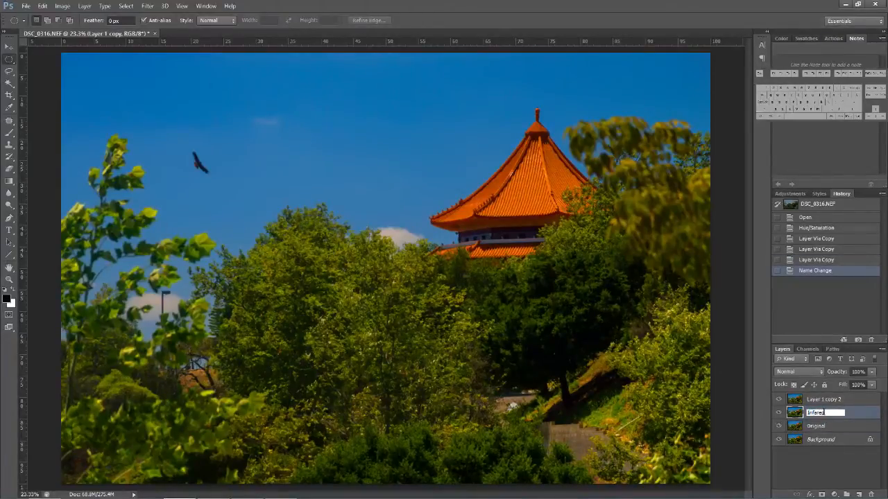
text(d)
double_click(825, 399)
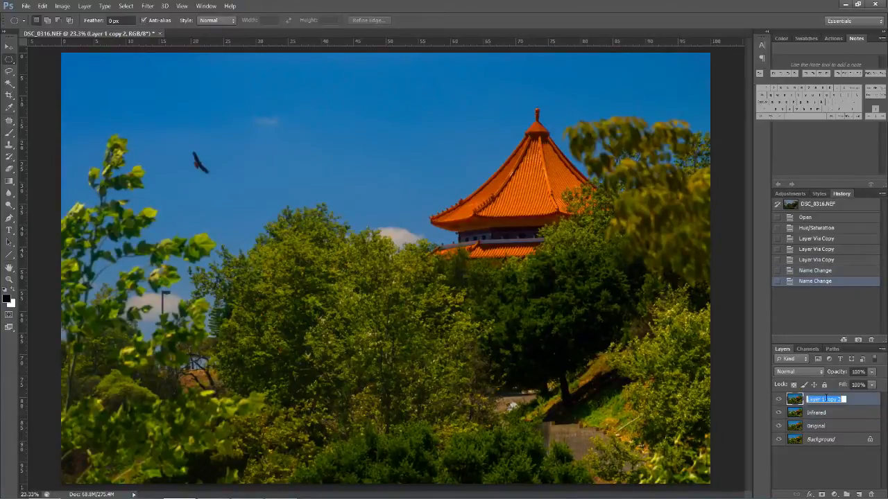
text(Original 2)
key(Return)
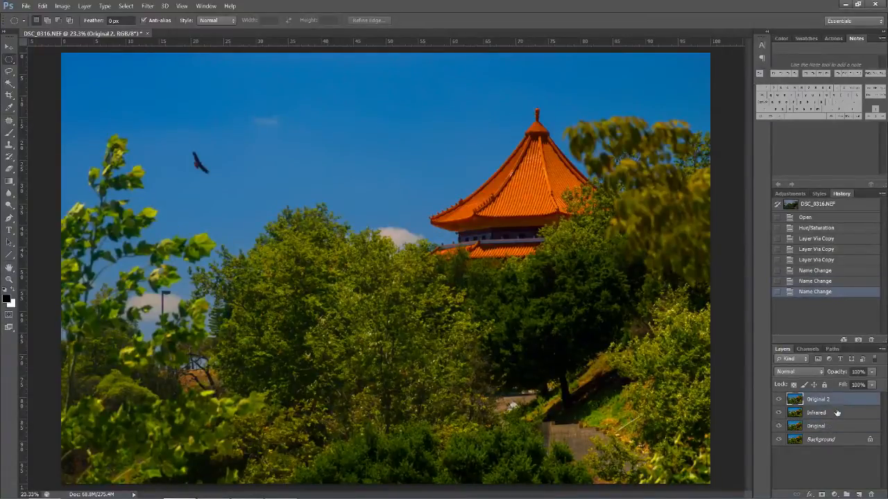
- Set the Infrared layer's blend mode to Screen and its opacity to 30%
click(832, 412)
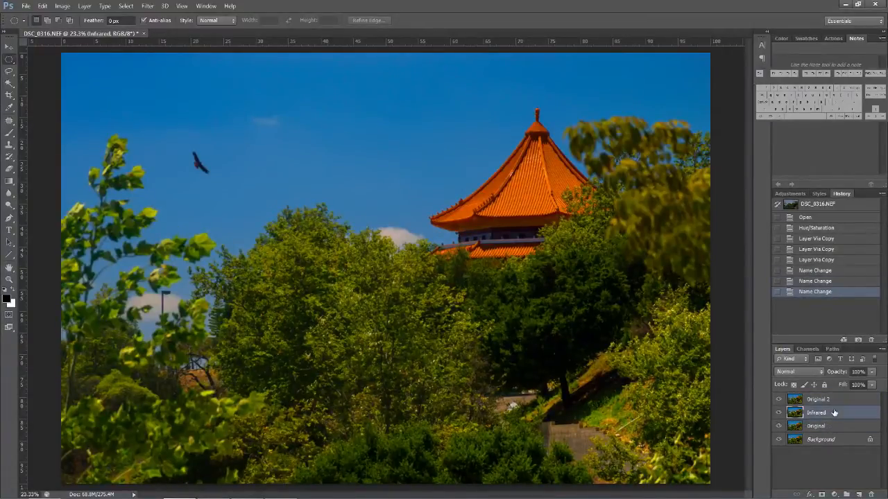
click(811, 375)
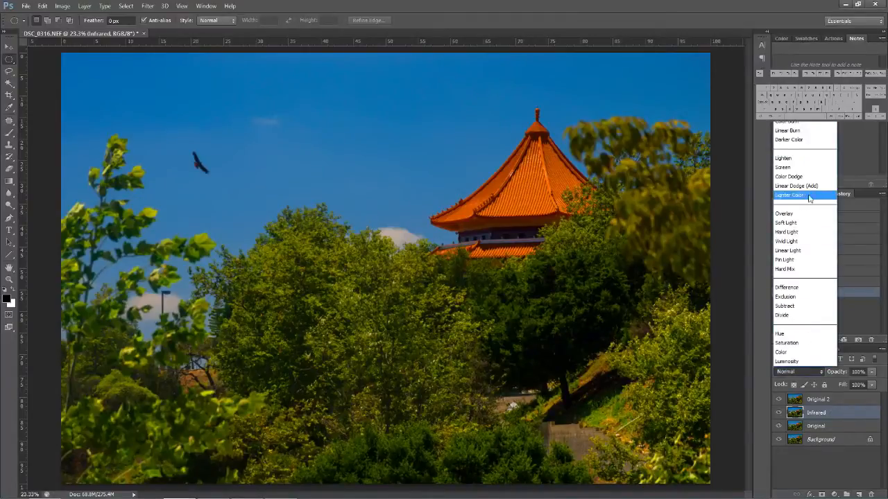
click(801, 168)
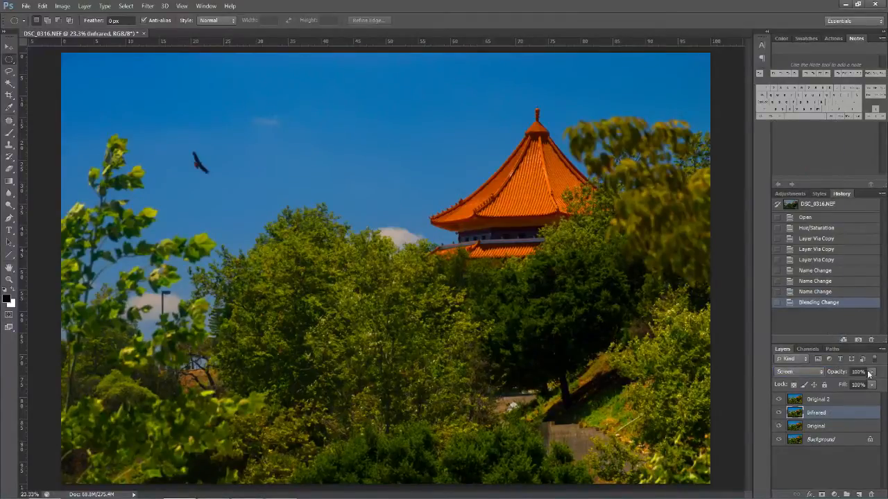
click(859, 371)
text(30)
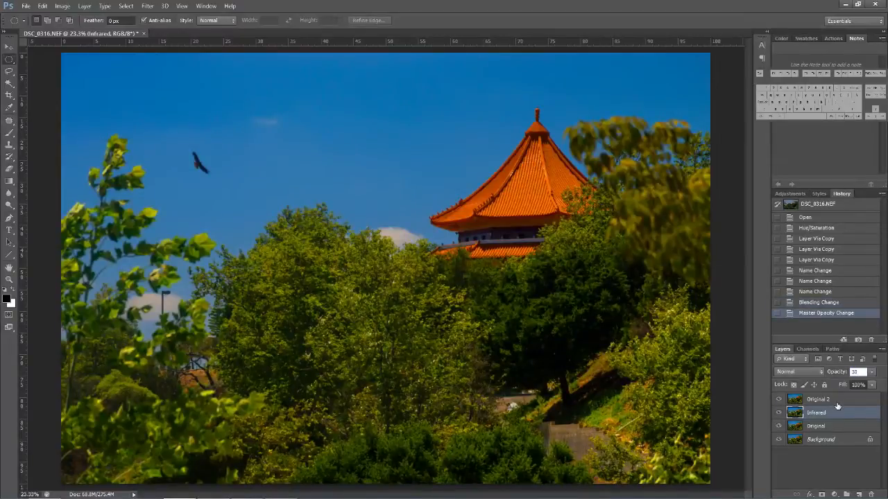
- Set the Original 2 layer's blend mode to Lighter Color
click(836, 400)
click(807, 371)
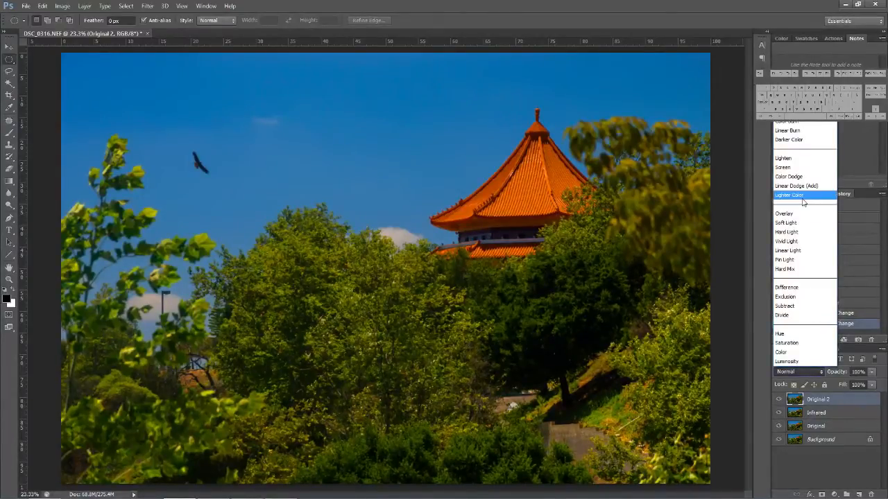
click(803, 196)
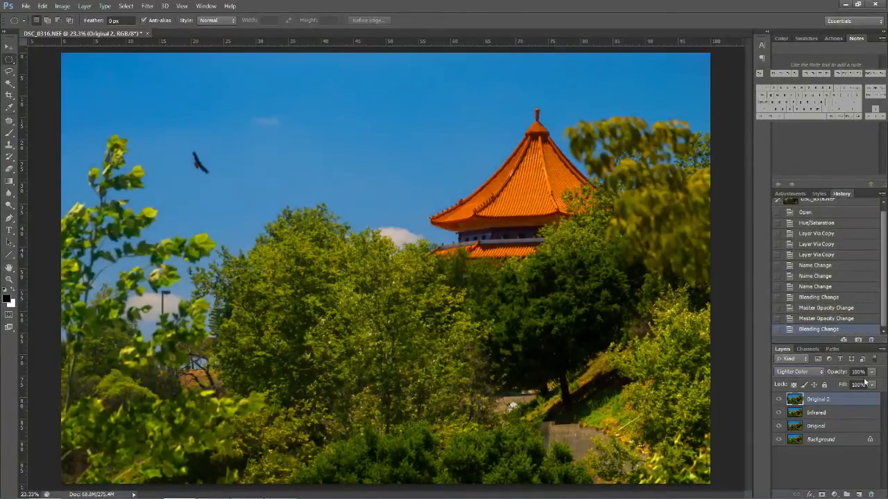
- Add a Channel Mixer adjustment layer directly above the Infrared layer and make it monochrome
click(832, 413)
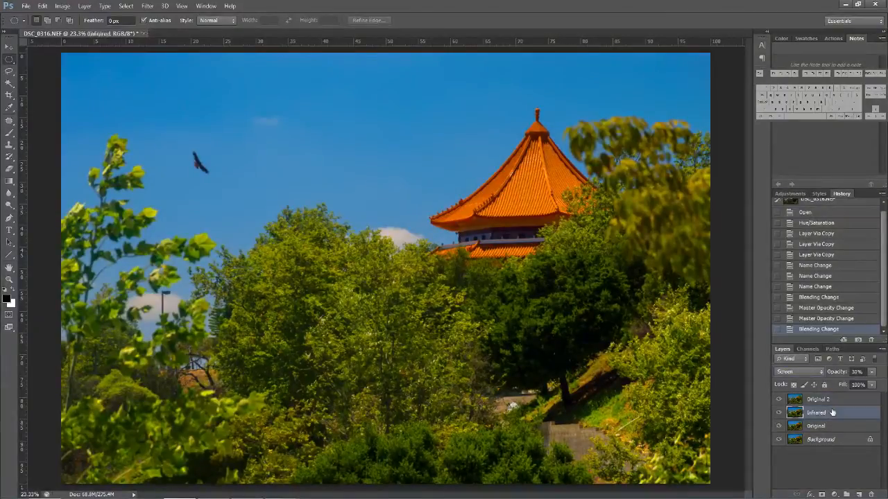
click(834, 493)
click(833, 417)
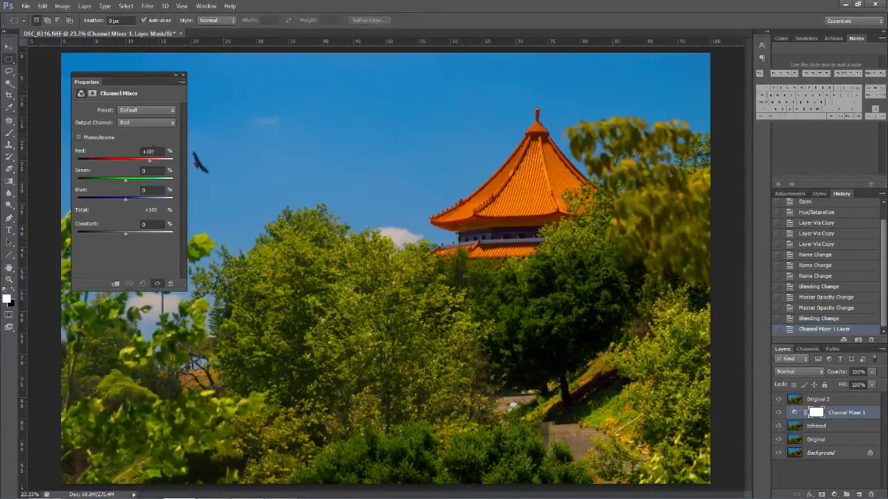
click(88, 140)
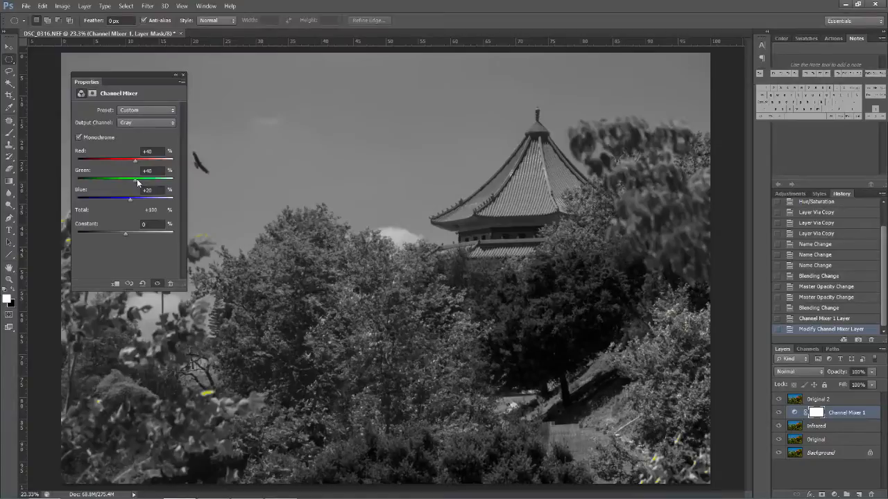
- Set the channel mix to green +200%, red about -52% and blue about -87% for white, infrared-style foliage
drag(138, 181, 176, 185)
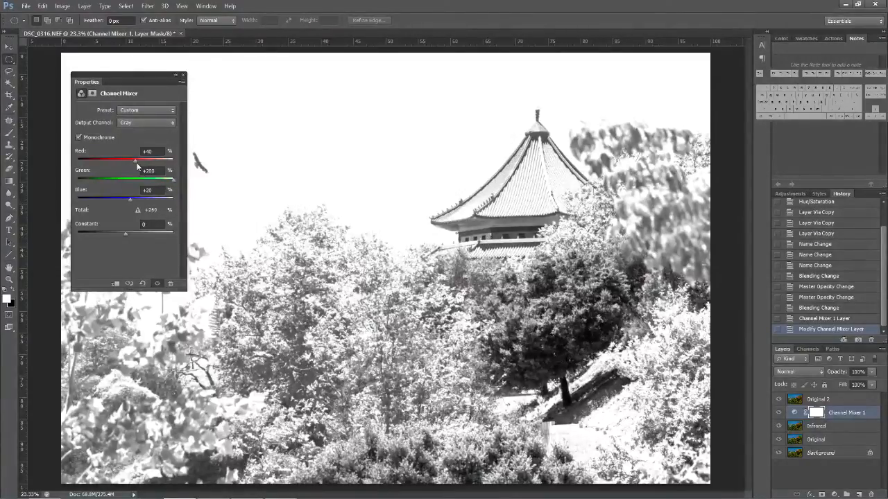
drag(134, 160, 113, 160)
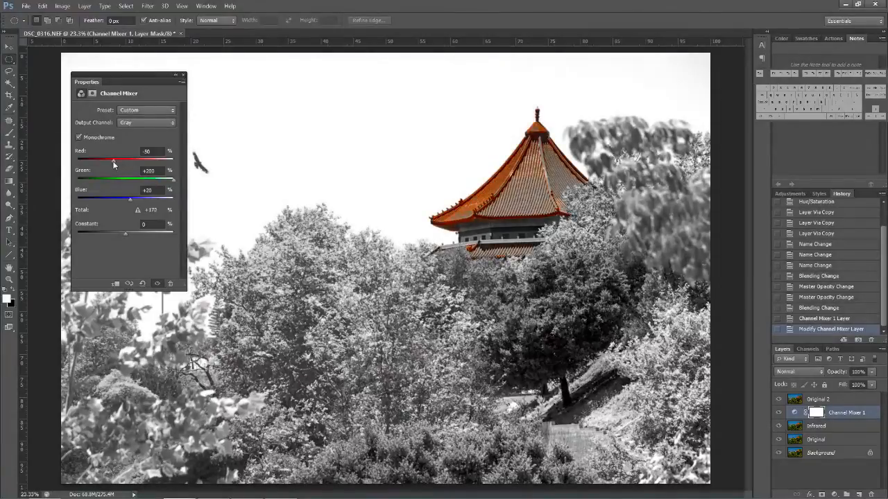
click(132, 199)
drag(131, 199, 106, 199)
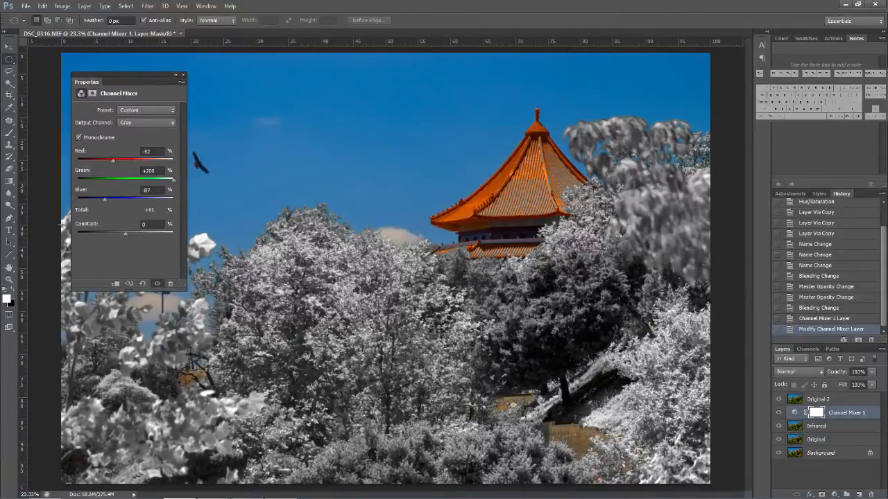
- Refine the Channel Mixer adjustment by setting red to -58% and blue to -67%
mouse_move(106, 498)
click(144, 152)
text(-58)
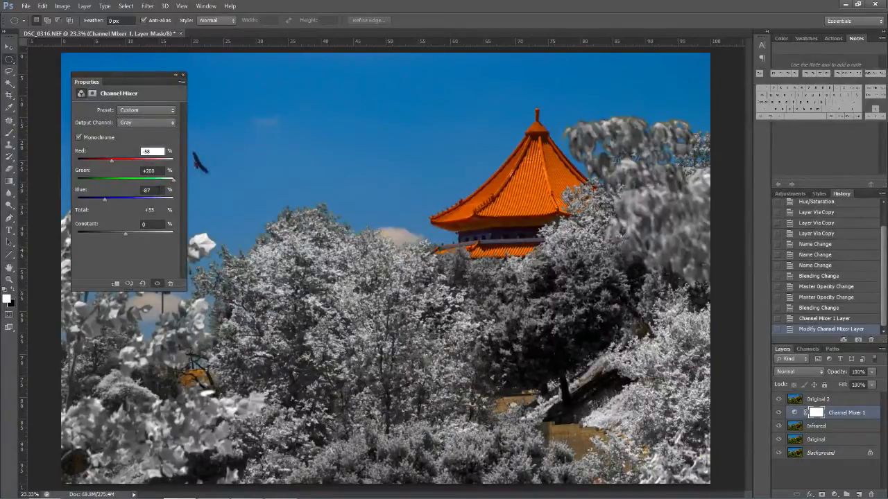
drag(158, 190, 106, 192)
text(-)
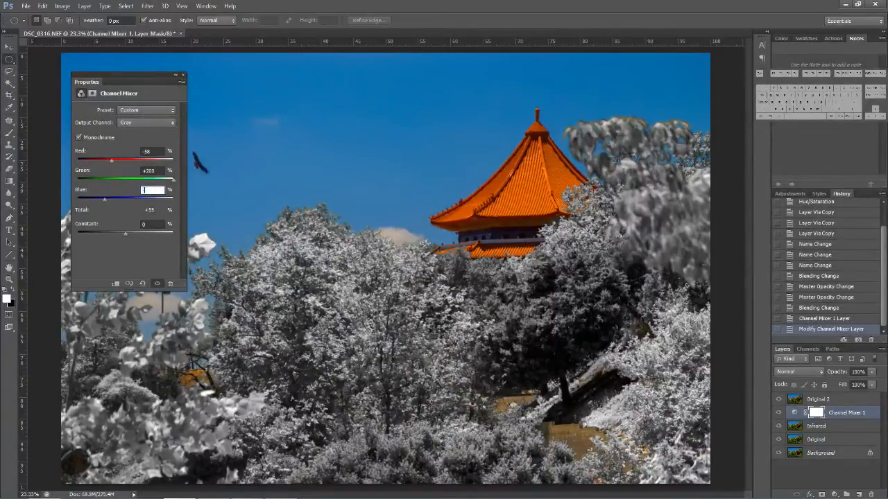
text(67)
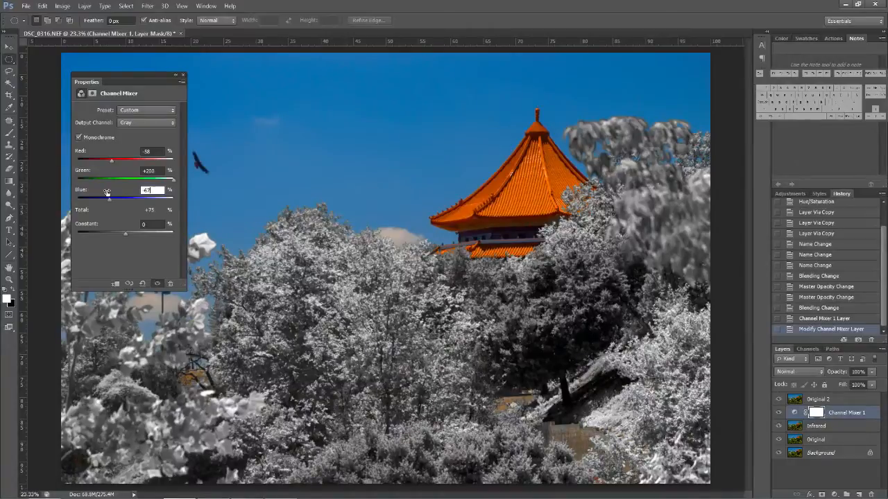
click(184, 75)
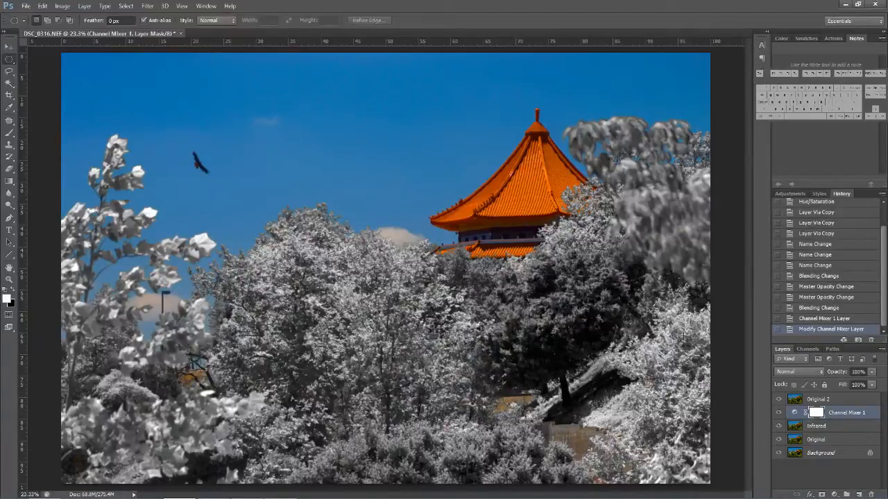
- Add a Hue/Saturation adjustment layer above Original 2 and lower its master saturation to about -40
click(852, 401)
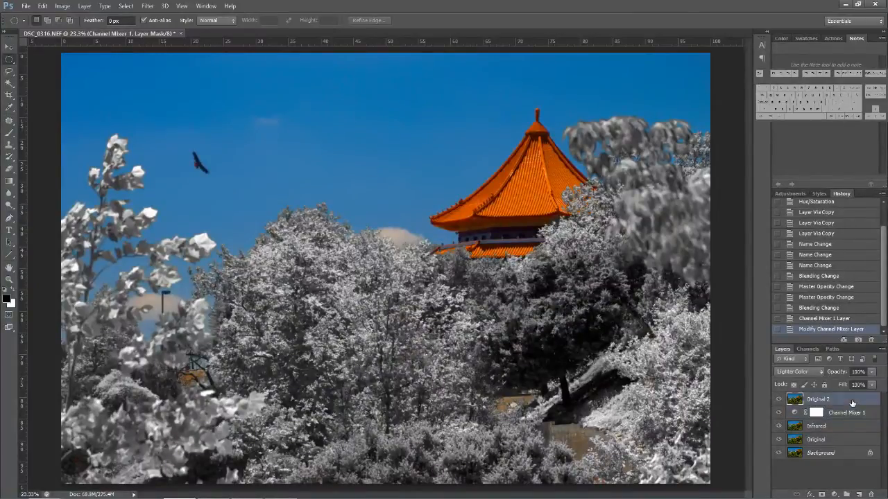
click(836, 495)
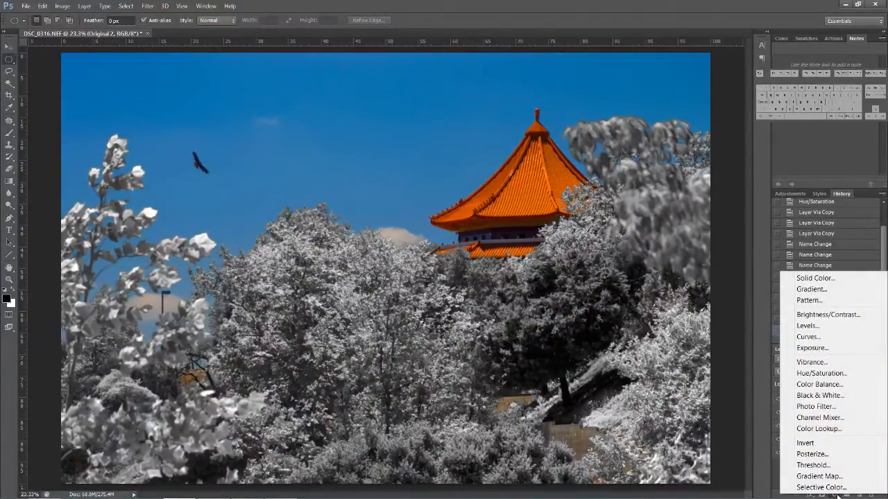
click(821, 373)
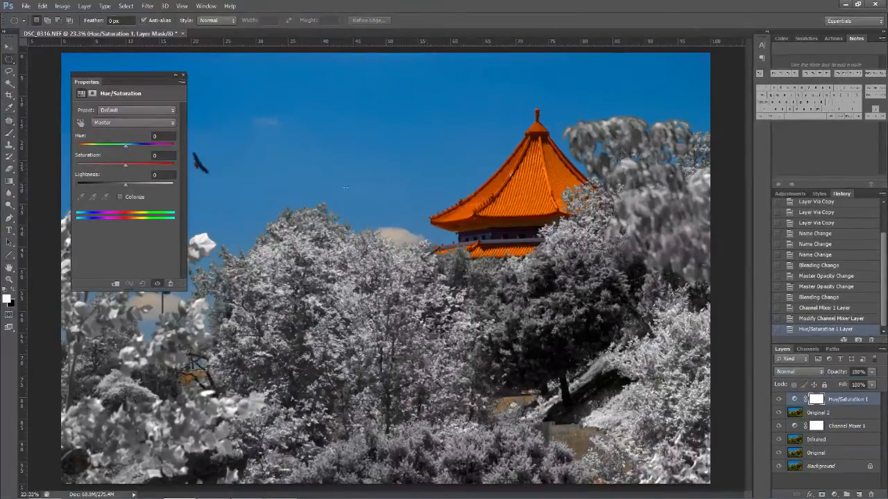
click(158, 155)
text(-40)
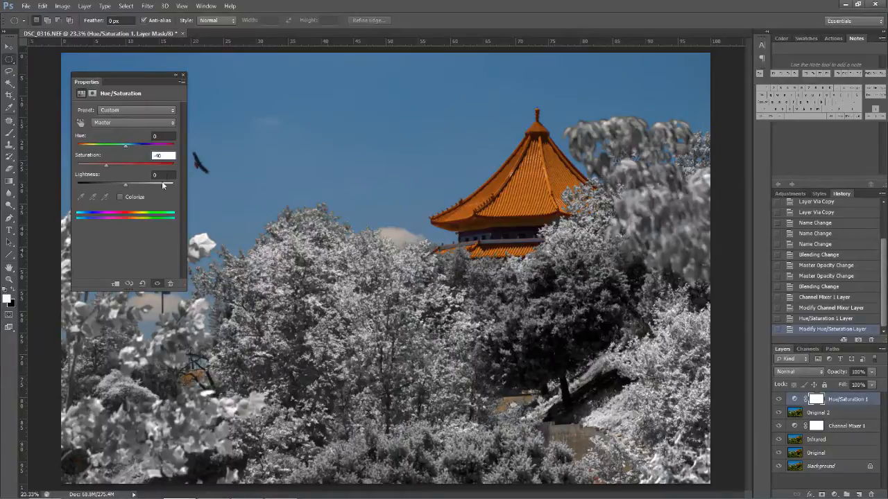
drag(105, 166, 104, 166)
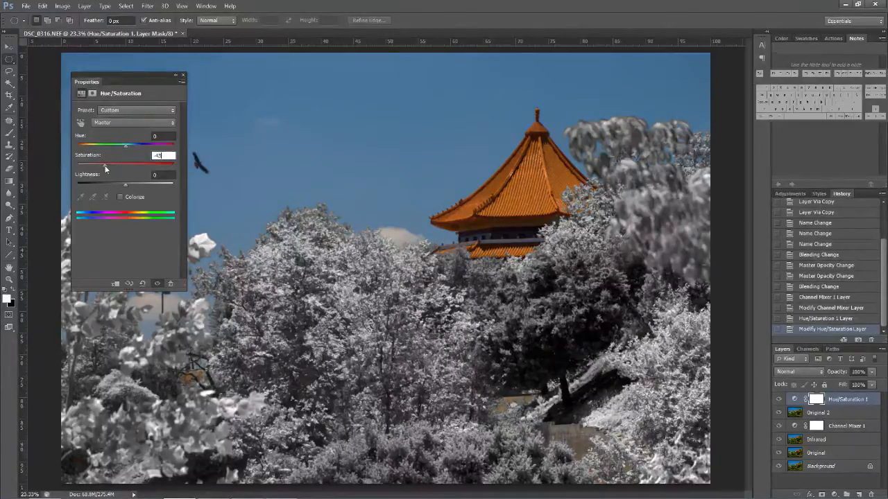
click(183, 75)
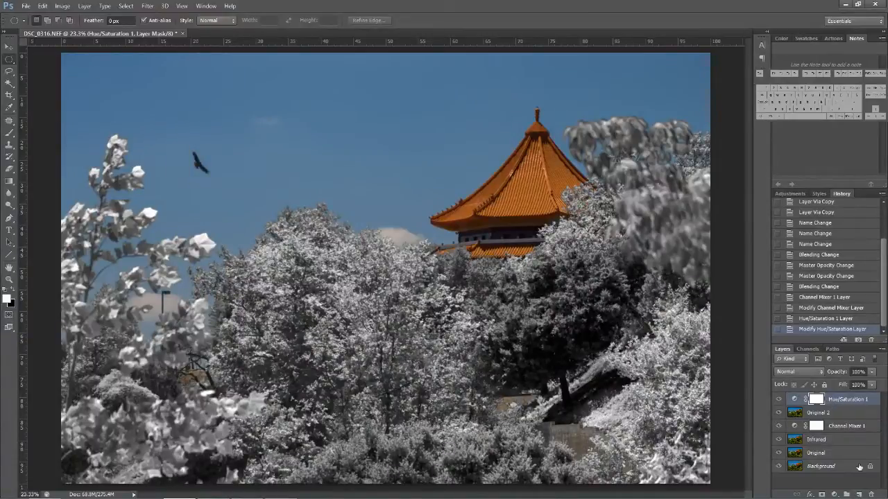
- Place a duplicate of the Original layer at the top of the layer stack with the Overlay blend mode
click(830, 454)
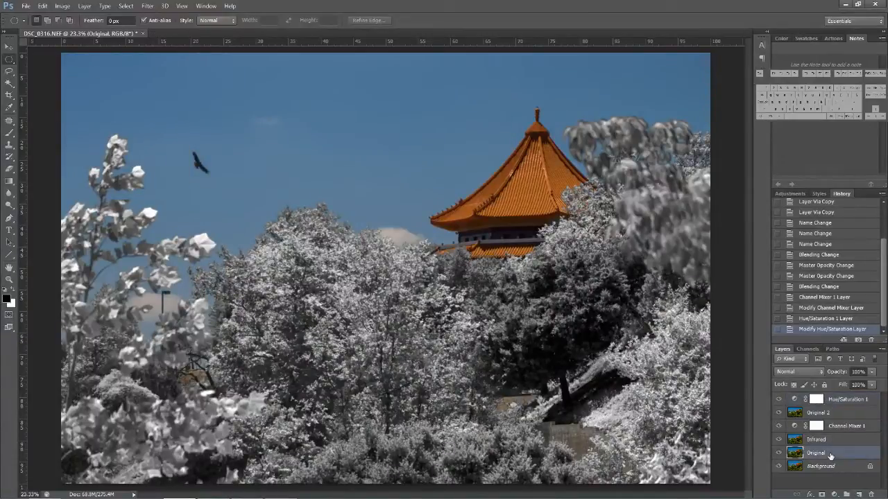
key(ctrl+j)
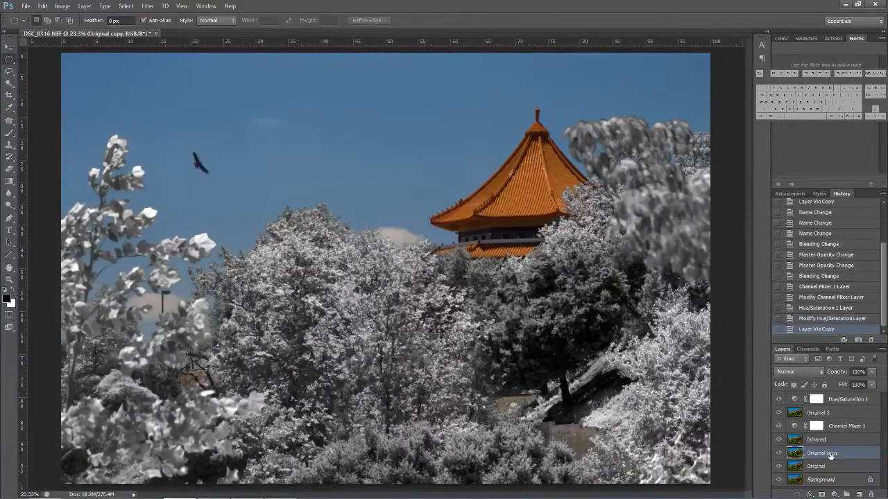
drag(830, 454, 839, 398)
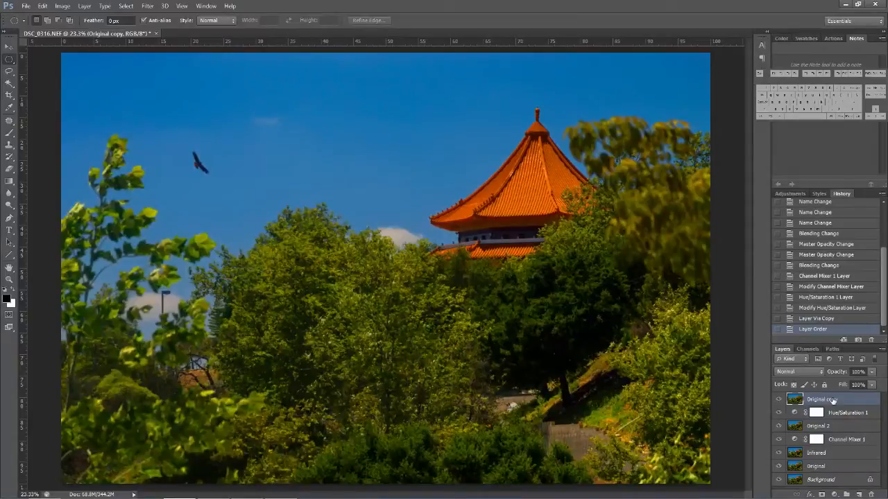
click(800, 373)
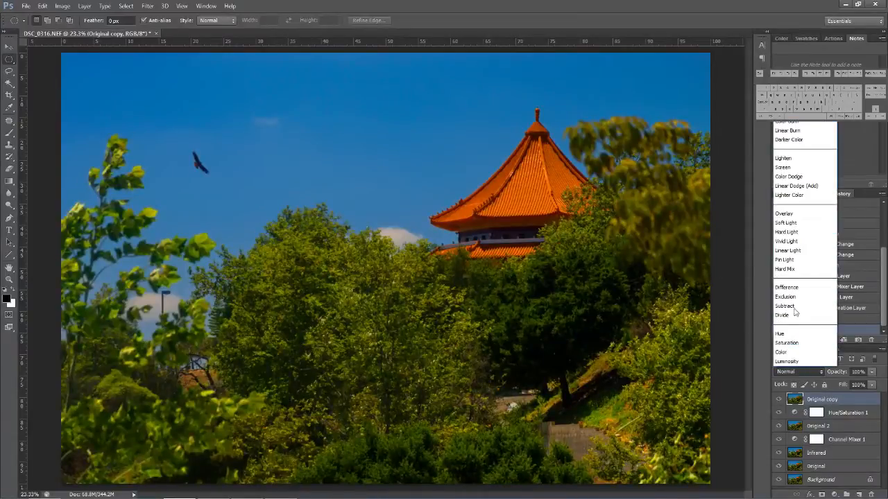
click(784, 214)
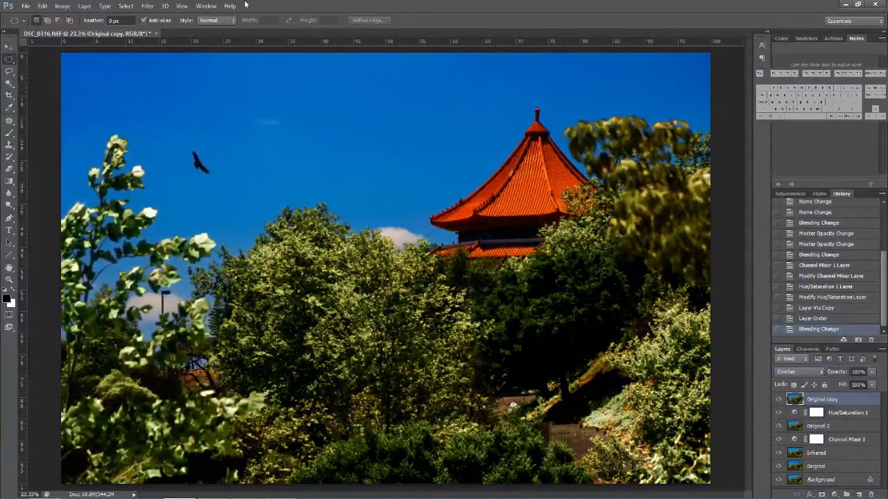
- Apply a High Pass filter with a radius of about 2 pixels to the Original copy layer to sharpen the foliage detail
click(148, 6)
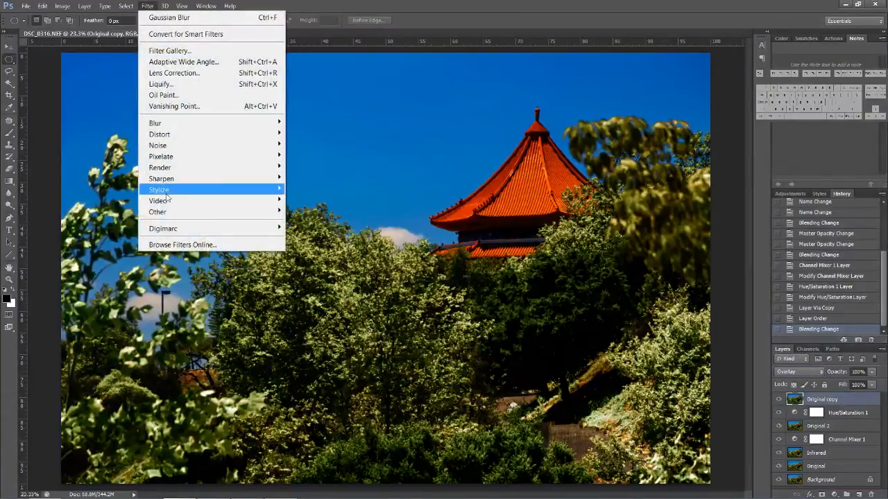
mouse_move(168, 213)
click(124, 224)
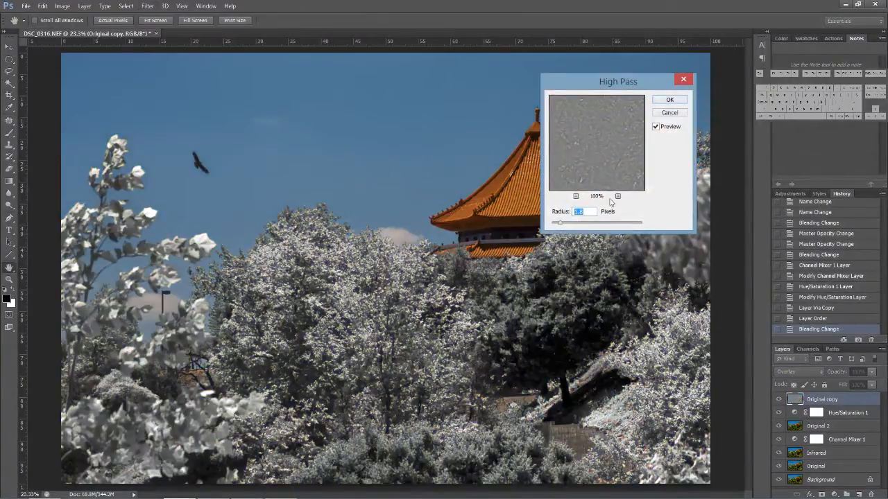
drag(600, 130, 610, 153)
click(618, 196)
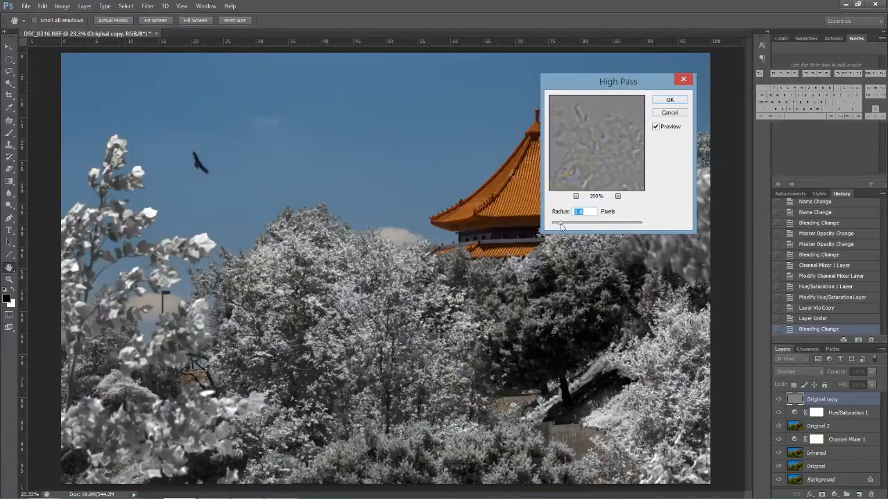
drag(560, 227, 562, 227)
drag(592, 119, 594, 138)
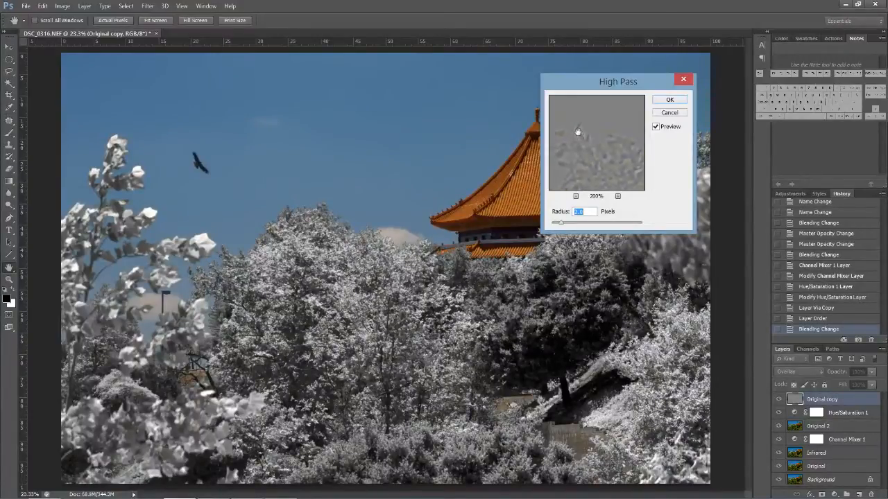
click(575, 196)
drag(592, 171, 583, 139)
drag(563, 225, 573, 225)
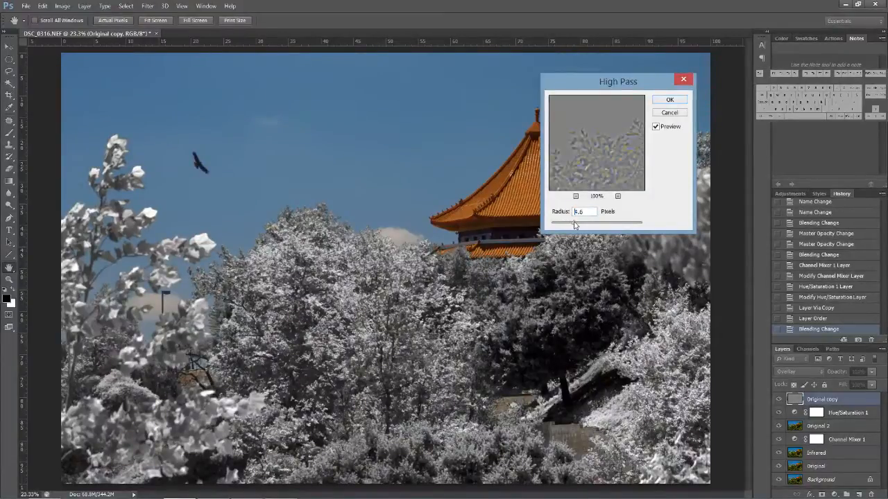
click(617, 196)
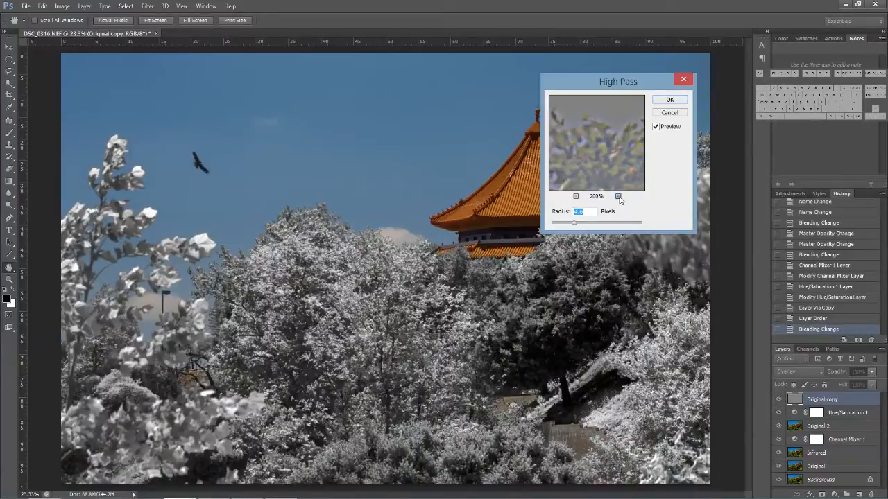
drag(577, 226, 563, 226)
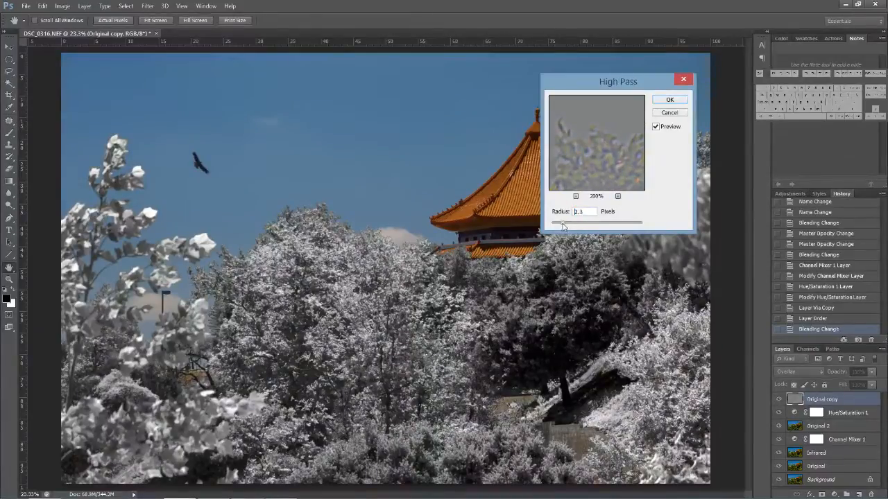
drag(581, 160, 614, 144)
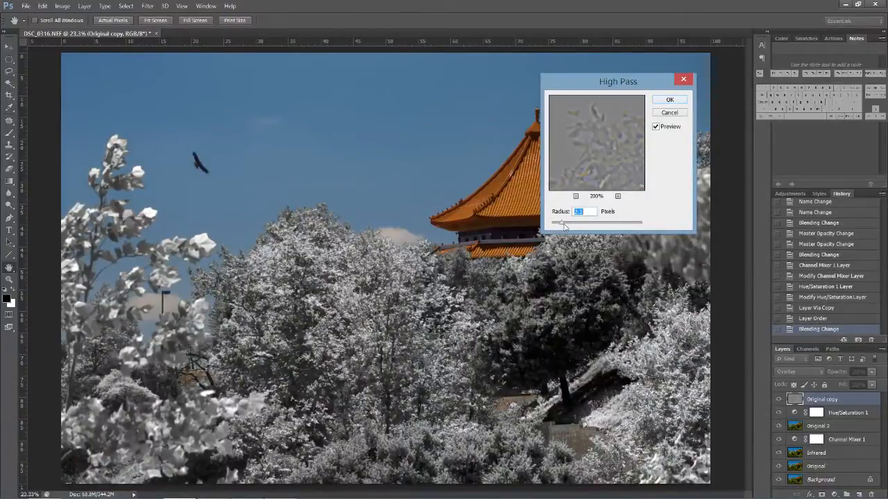
drag(562, 223, 564, 223)
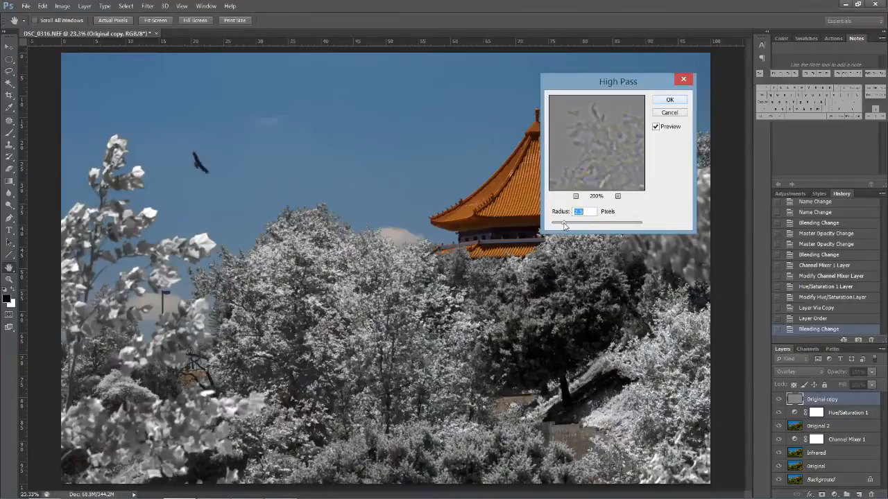
click(665, 103)
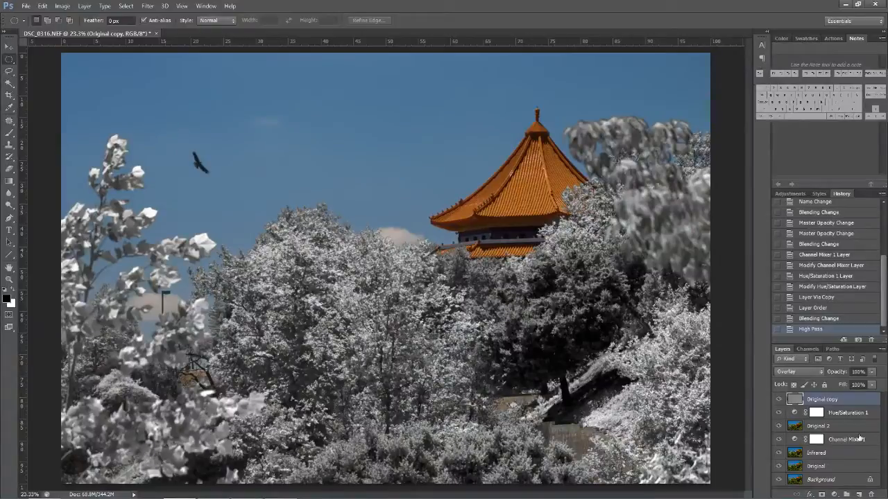
- Add a new empty layer and place it at the top of the layer stack, above Original copy
click(828, 414)
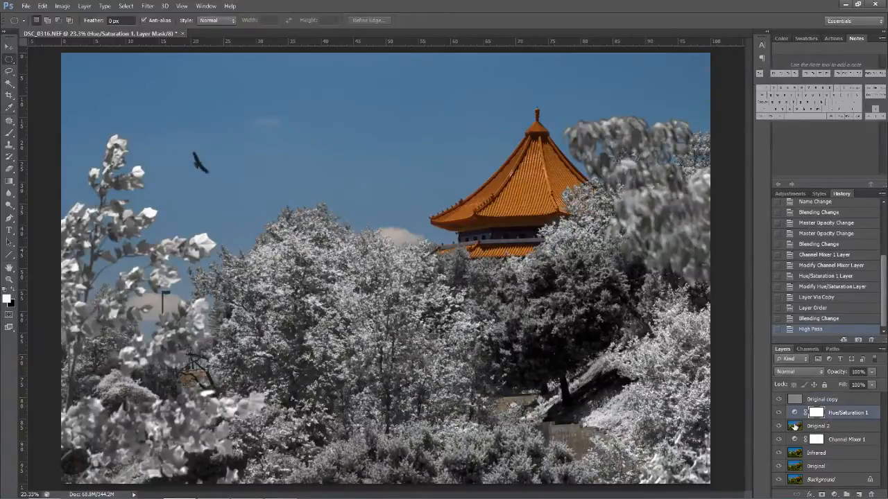
click(858, 495)
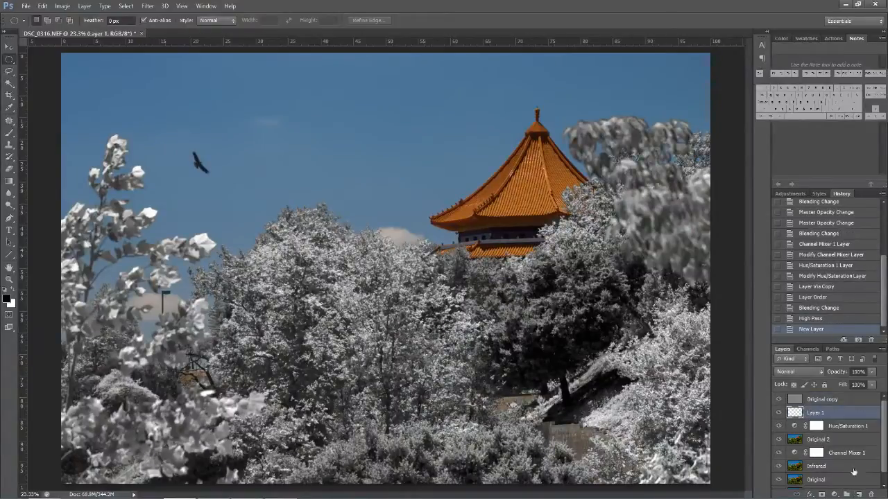
drag(840, 417, 835, 398)
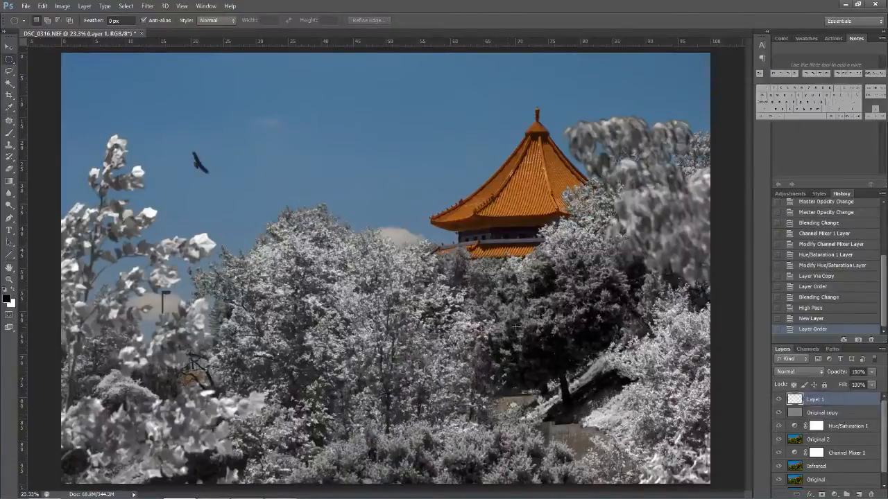
- Place vertical and horizontal guides through the image centre and draw an elliptical selection from their crossing almost to the image edges
drag(25, 180, 384, 187)
drag(384, 41, 386, 269)
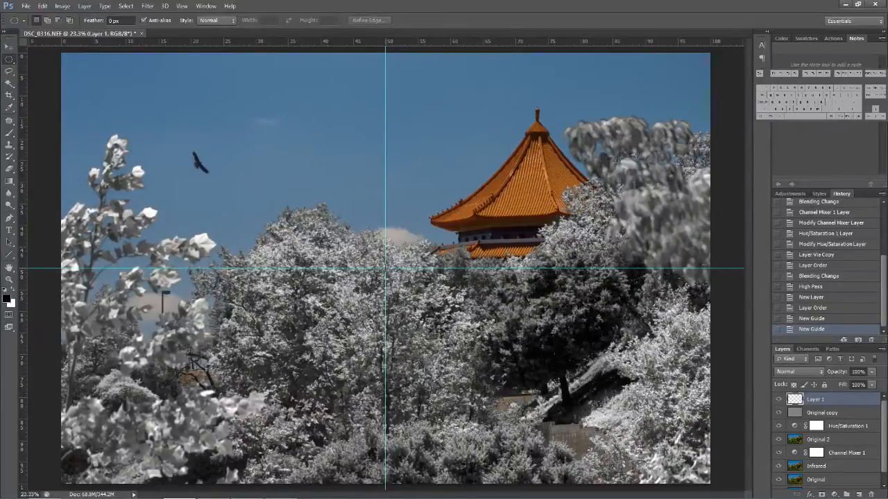
key(alt)
drag(385, 268, 69, 56)
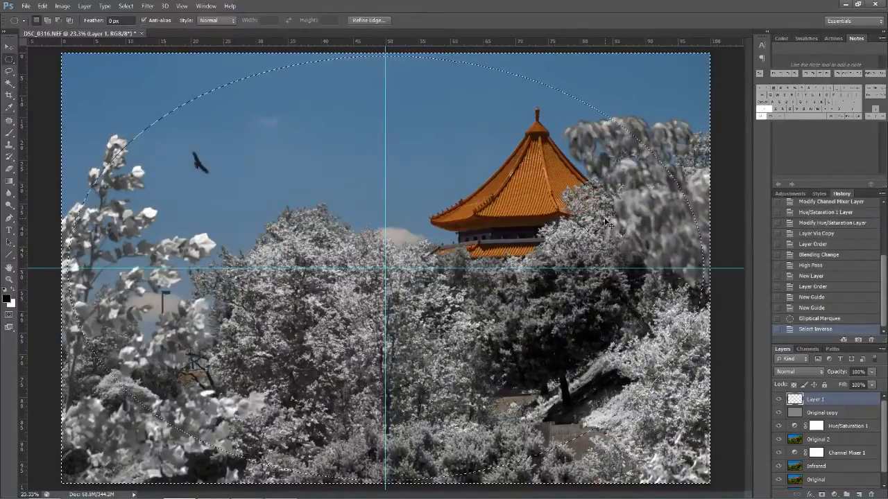
- Invert the elliptical selection, fill the area outside the ellipse with black on Layer 1, and deselect
key(ctrl+shift+i)
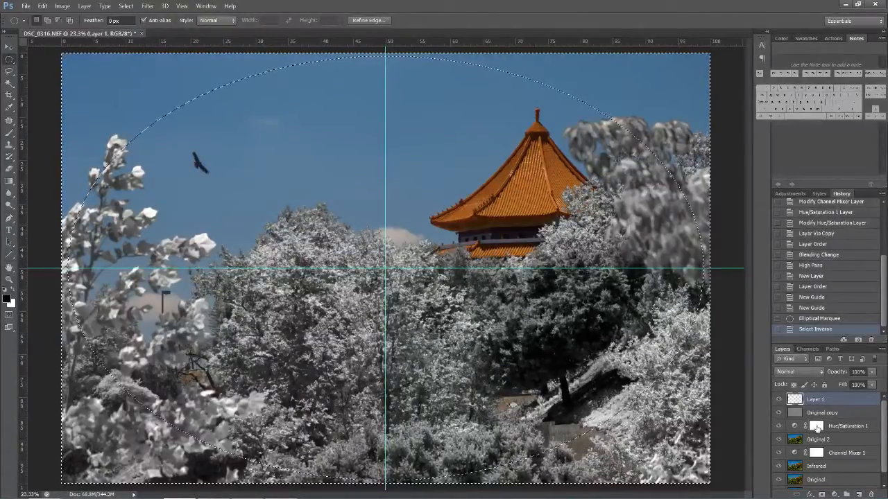
key(alt+BackSpace)
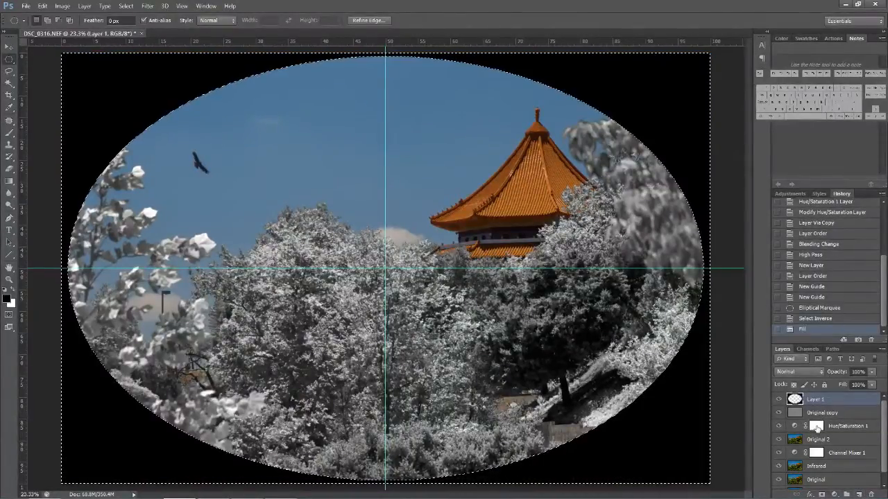
key(ctrl+d)
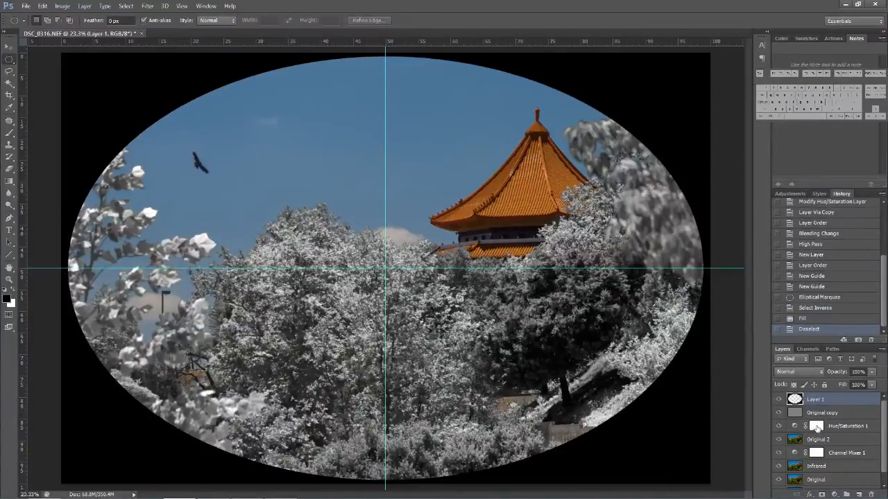
- Soften the black oval frame on Layer 1 into a vignette with a large-radius Gaussian Blur
click(148, 6)
mouse_move(156, 123)
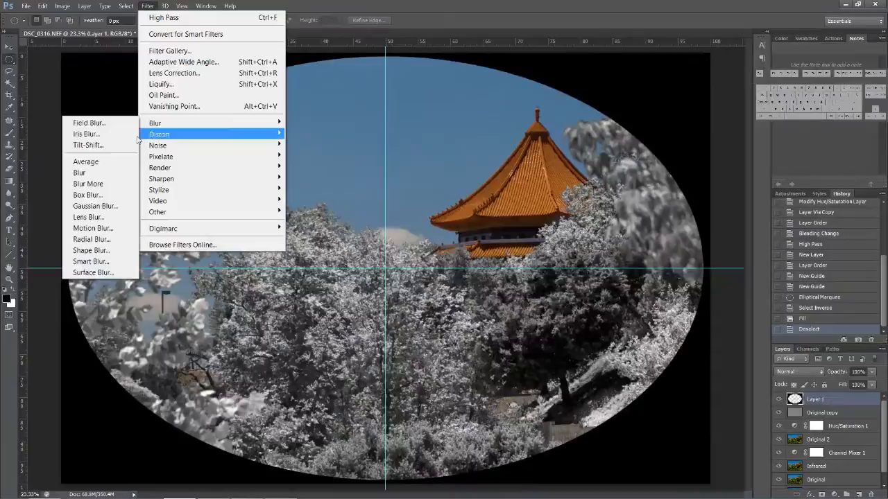
click(108, 206)
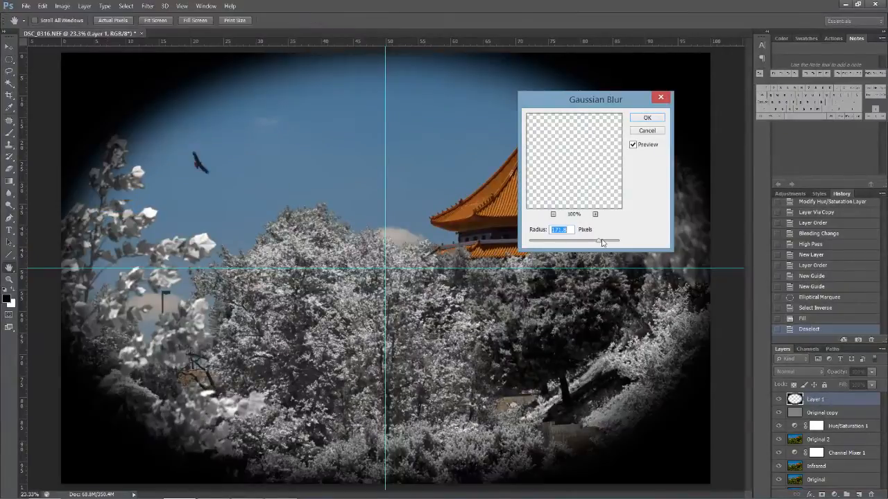
drag(598, 242, 603, 242)
click(654, 123)
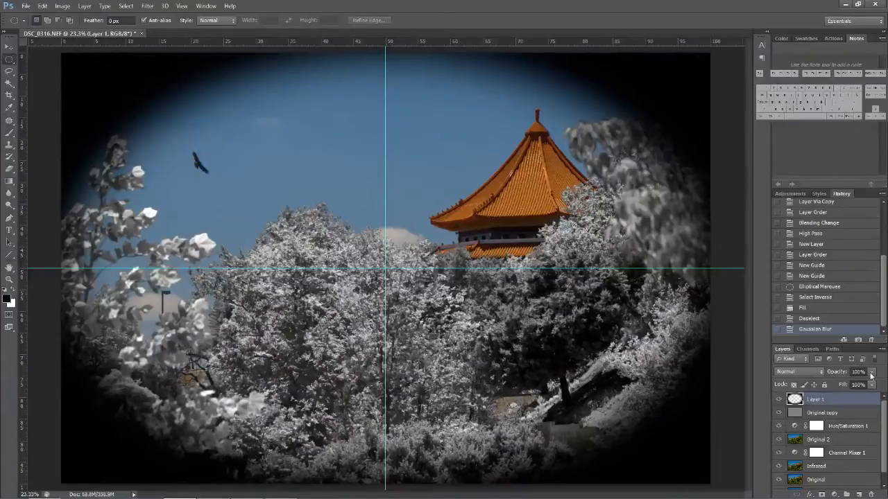
- Lower the opacity of the vignette layer to 12% and compare the image with and without it
drag(871, 374, 829, 380)
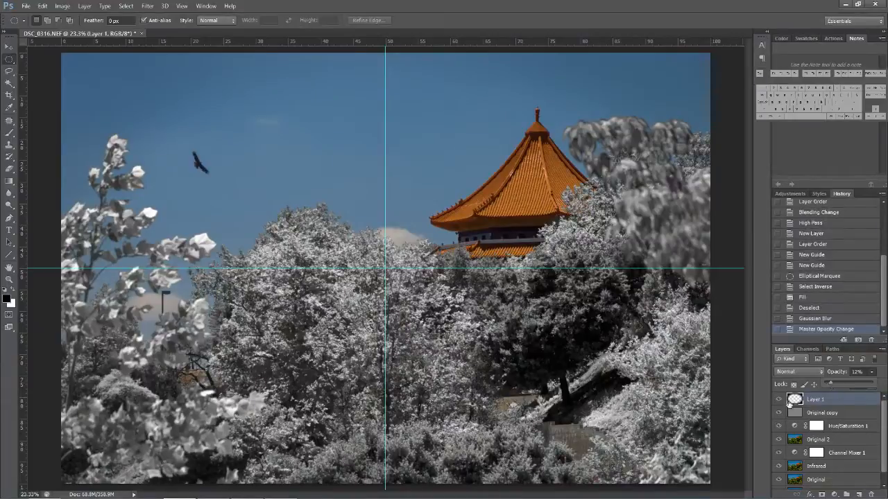
click(778, 401)
click(779, 401)
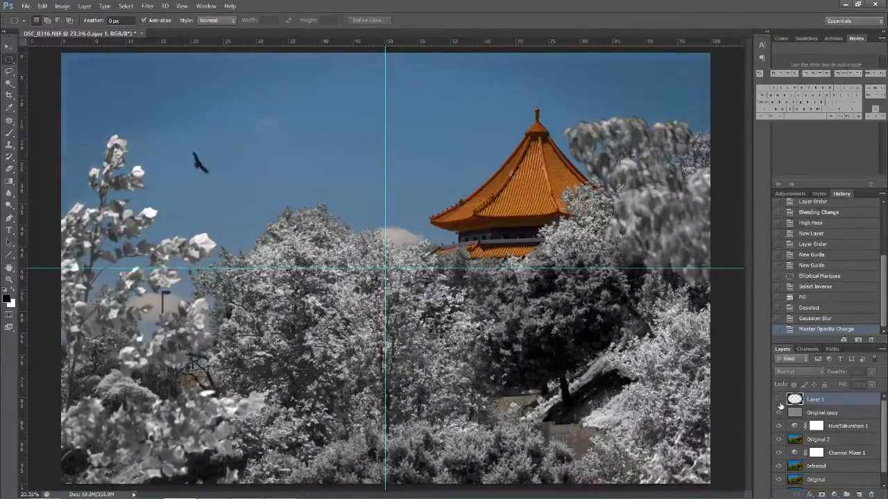
click(779, 401)
click(779, 401)
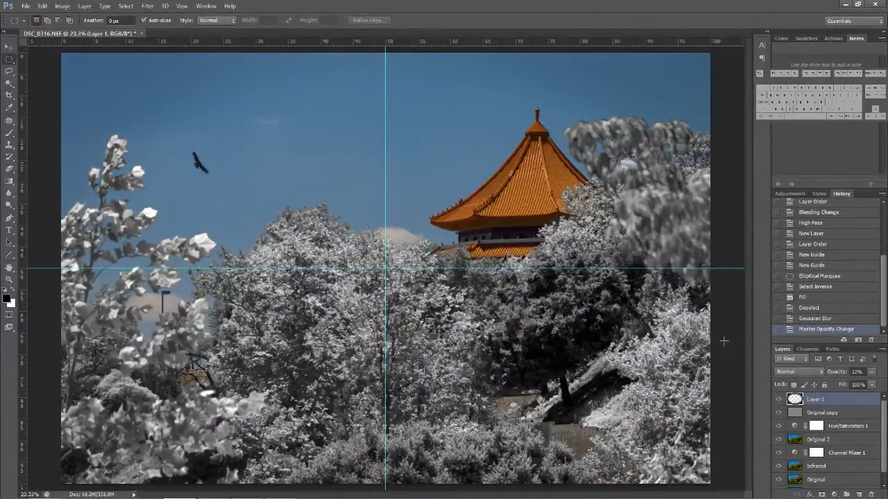
- Hide the centre guides to check the whole image with its vignette unobstructed
key(ctrl+semicolon)
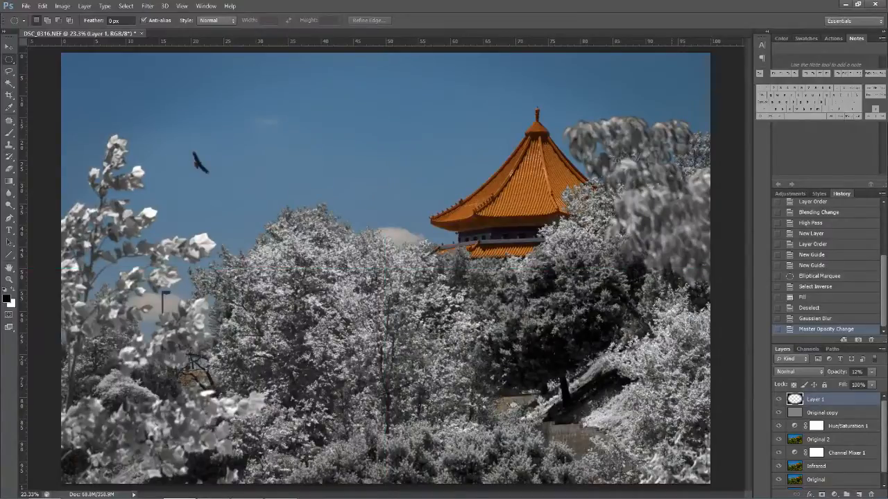
key(ctrl+semicolon)
key(ctrl+semicolon)
scroll(514, 312, down, 3)
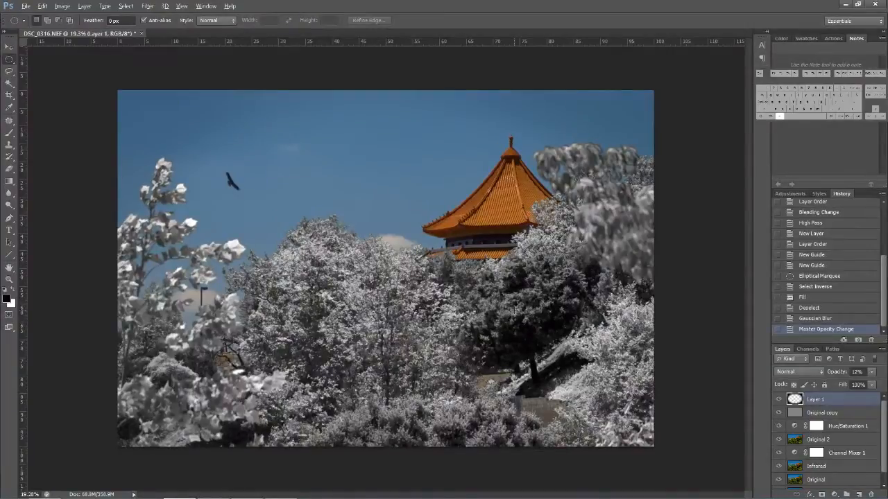
scroll(514, 311, up, 2)
scroll(514, 311, down, 1)
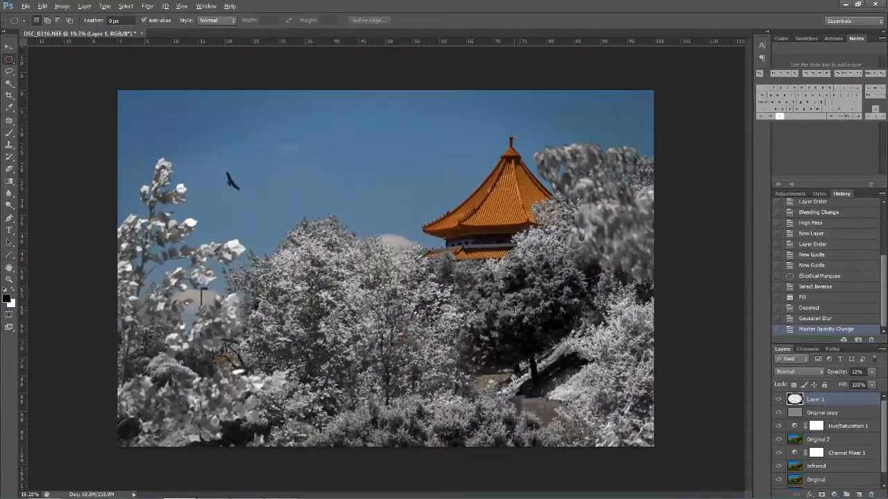
key(alt)
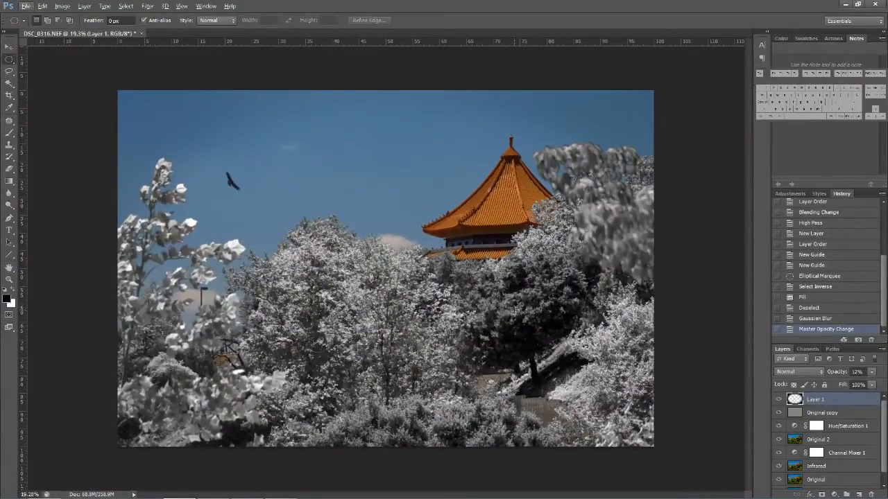